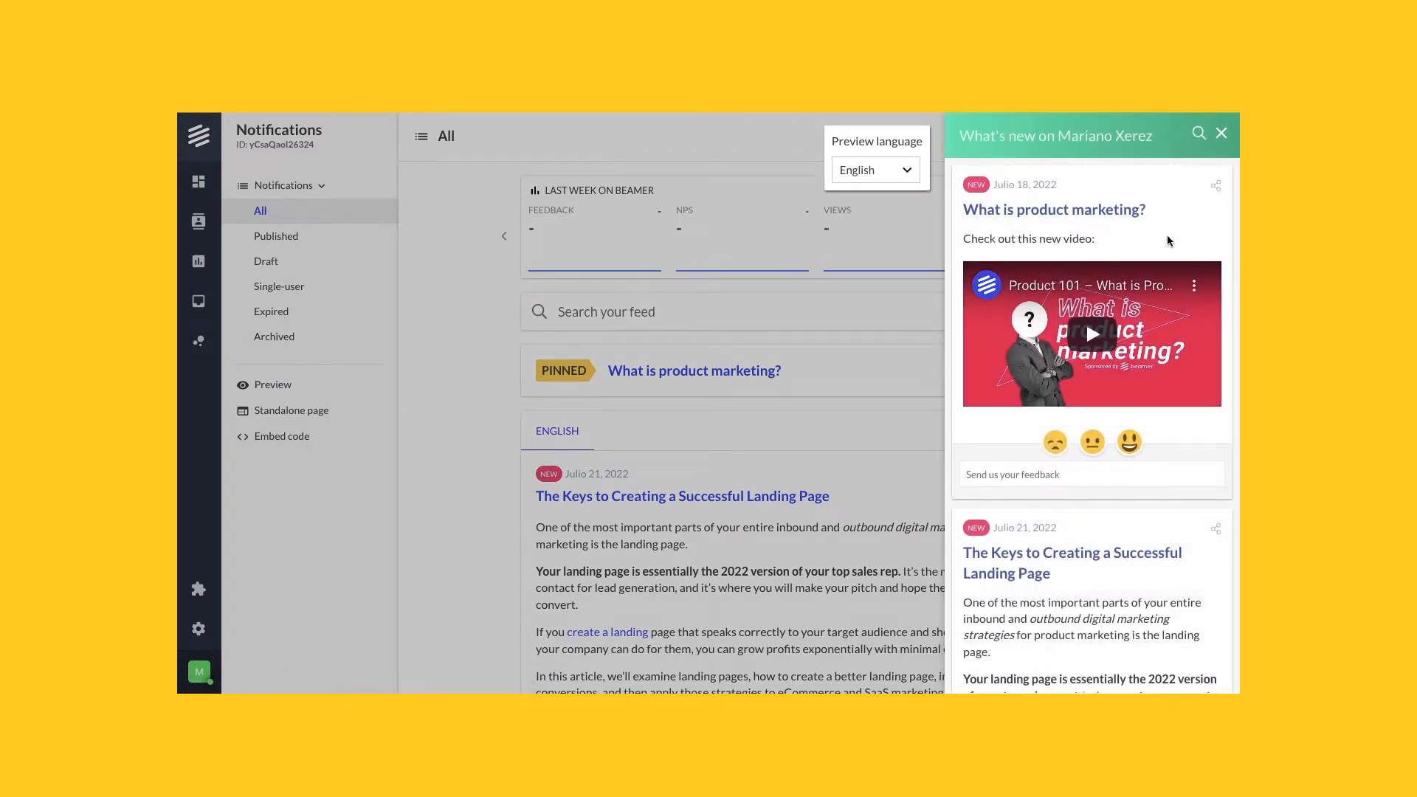
Step: View the sharing options of the "Create meaningful connections" post in the feed preview, and close the preview
scroll(1168, 240, down, 5)
scroll(1167, 235, down, 10)
scroll(1167, 240, down, 4)
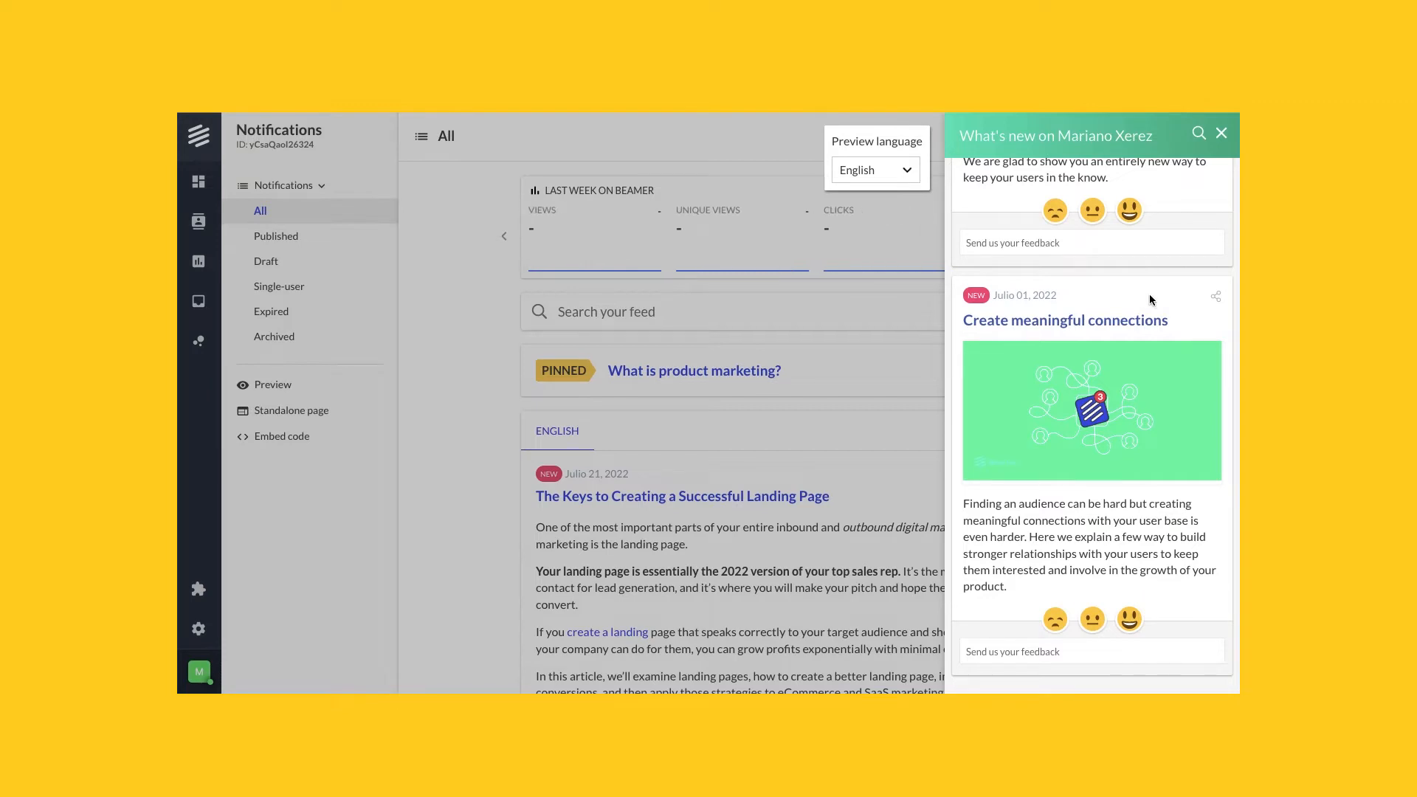
click(1219, 303)
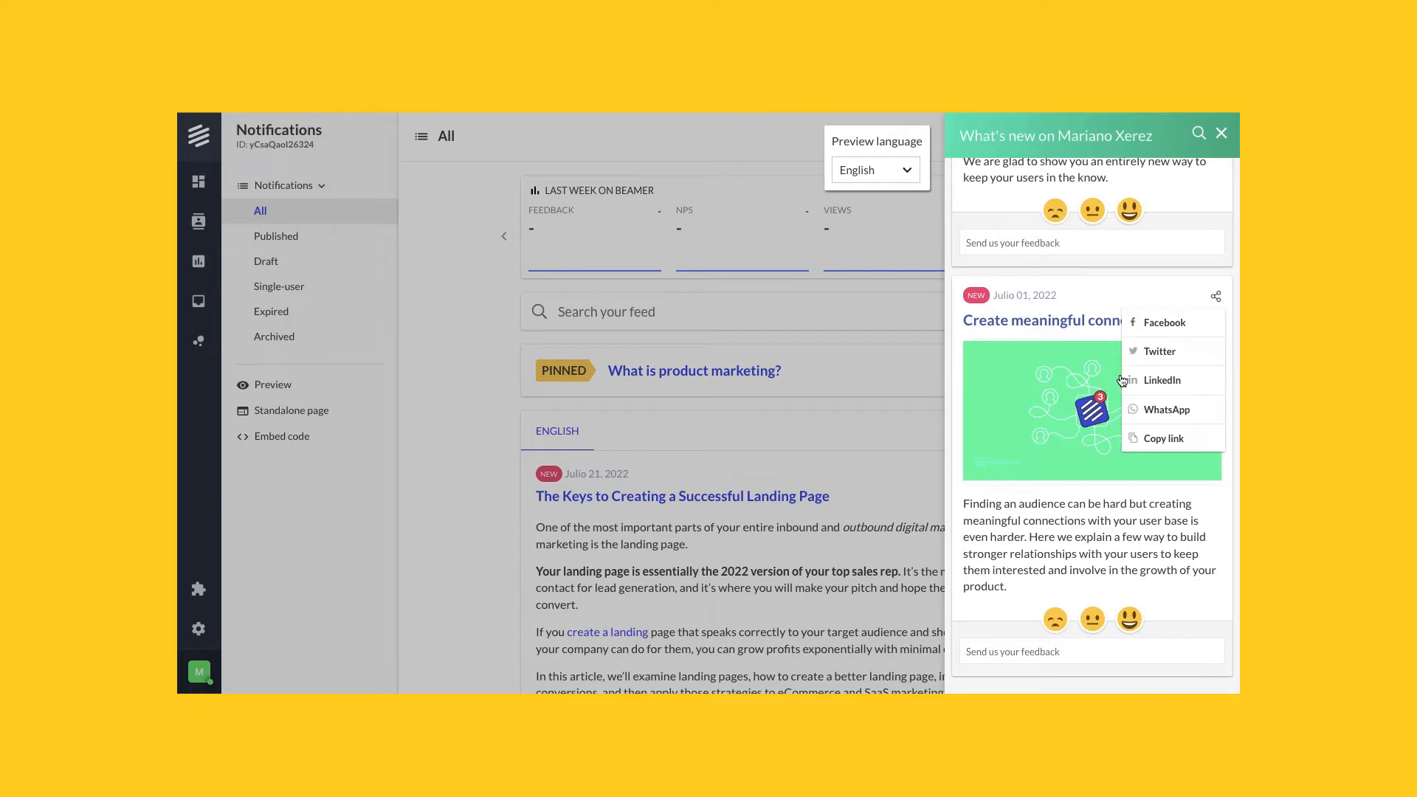
click(1222, 133)
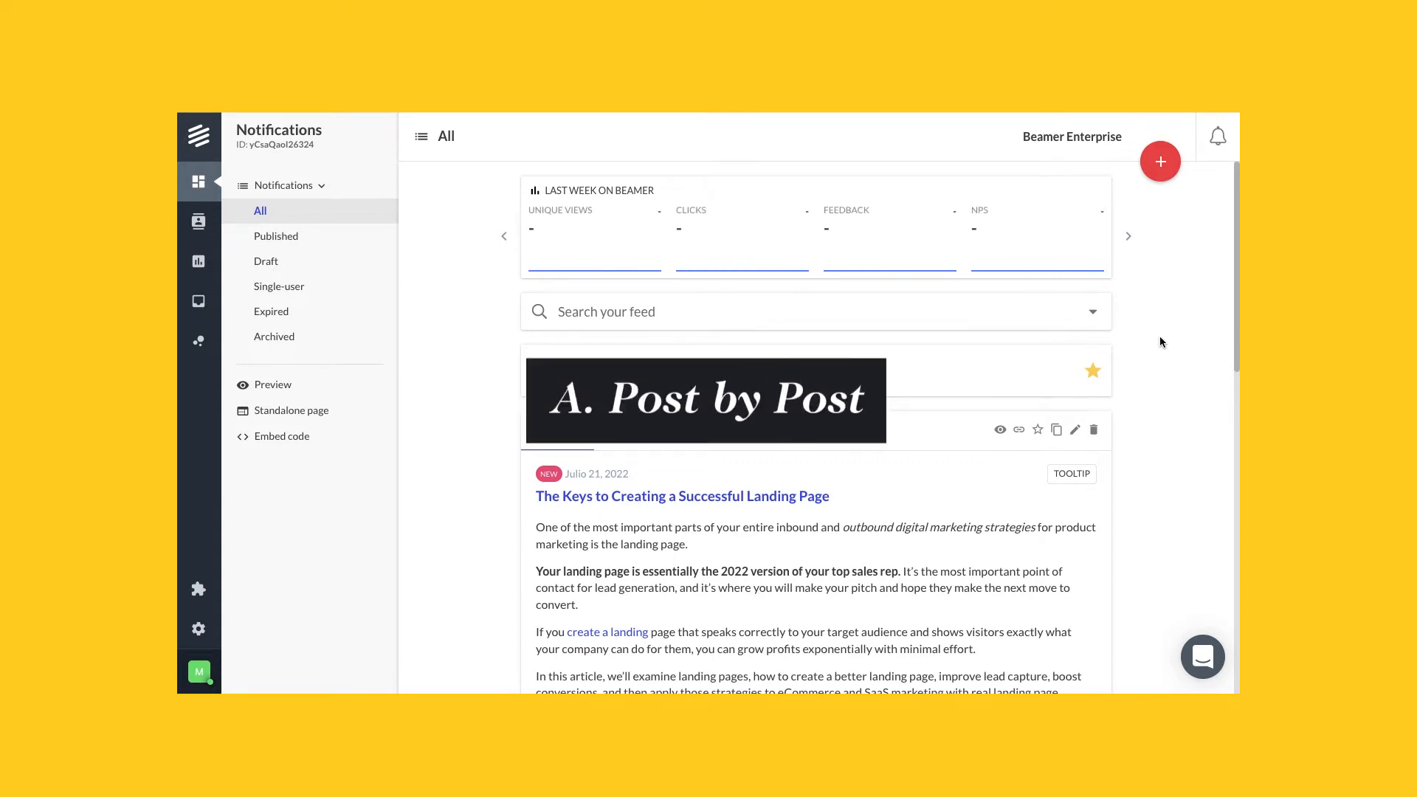
Step: Open the "Create meaningful connections" post from the notifications feed for editing
scroll(1158, 335, down, 3)
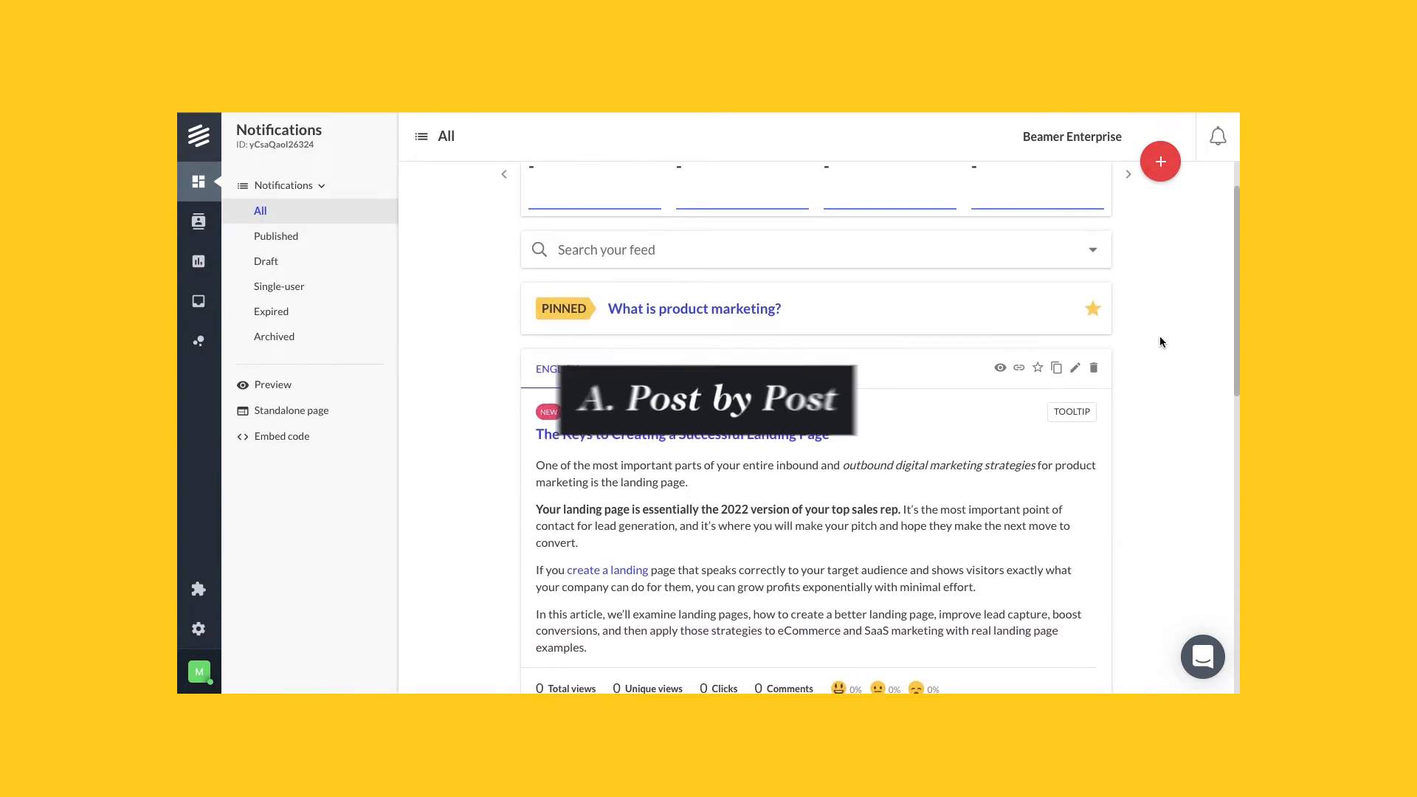
scroll(1161, 337, down, 15)
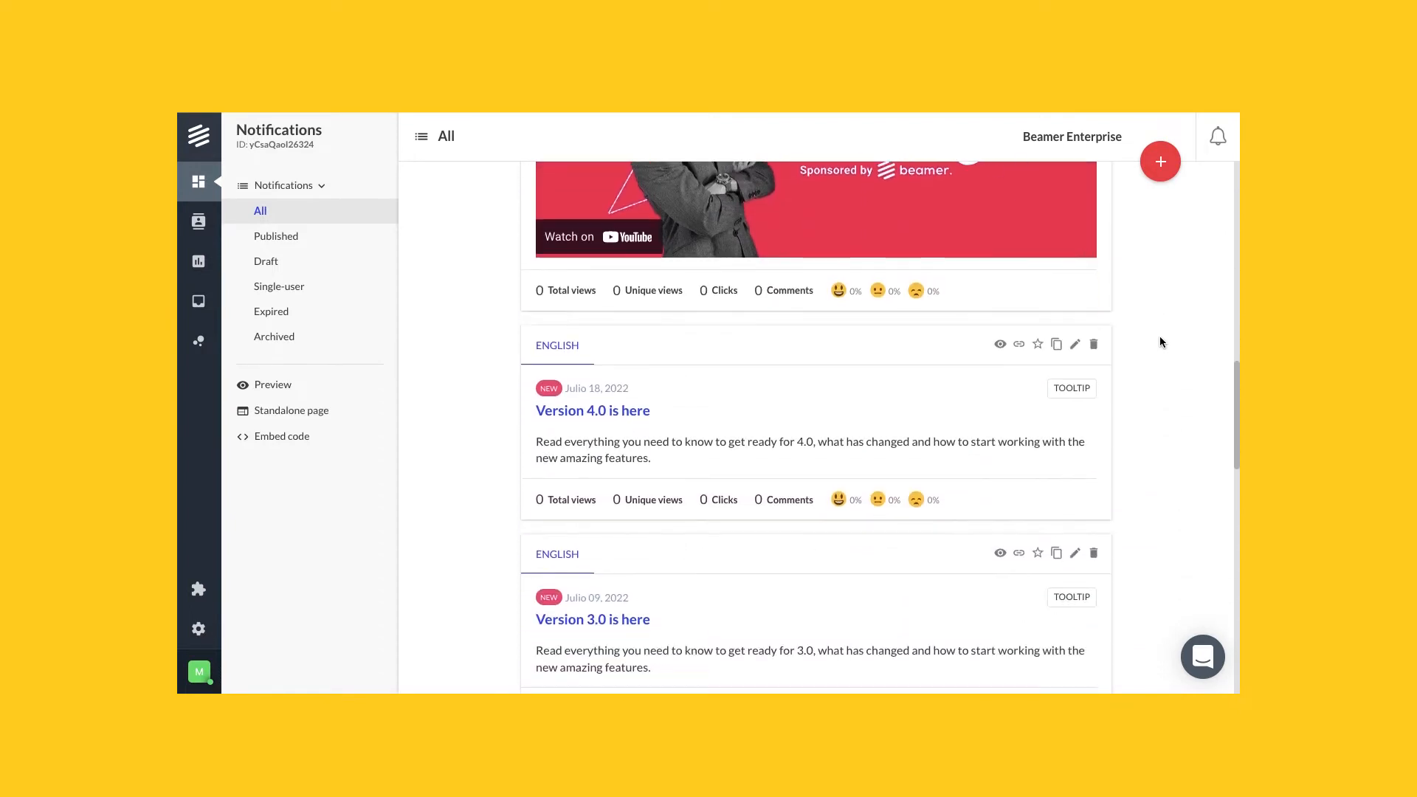
scroll(1160, 341, down, 10)
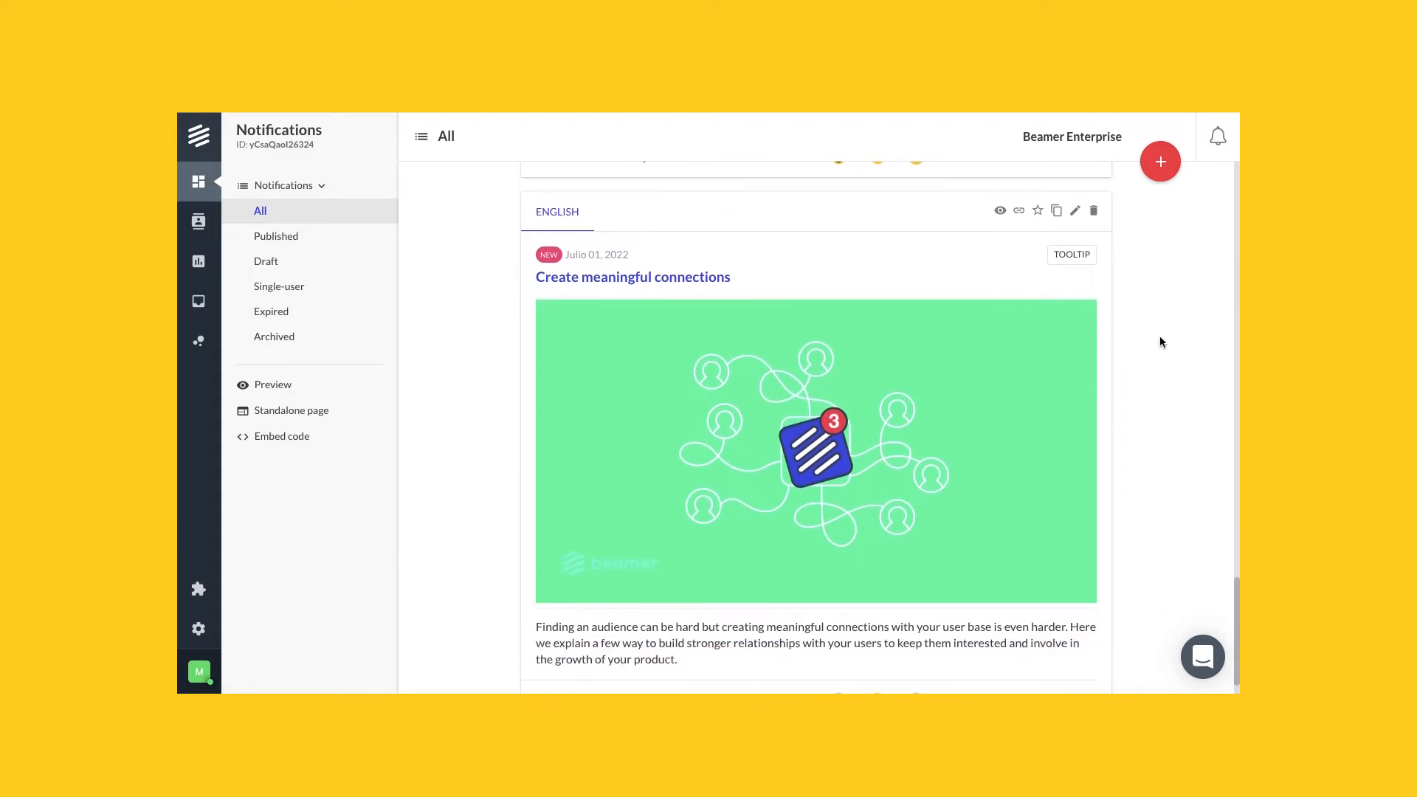
scroll(1160, 337, up, 1)
scroll(1165, 303, down, 1)
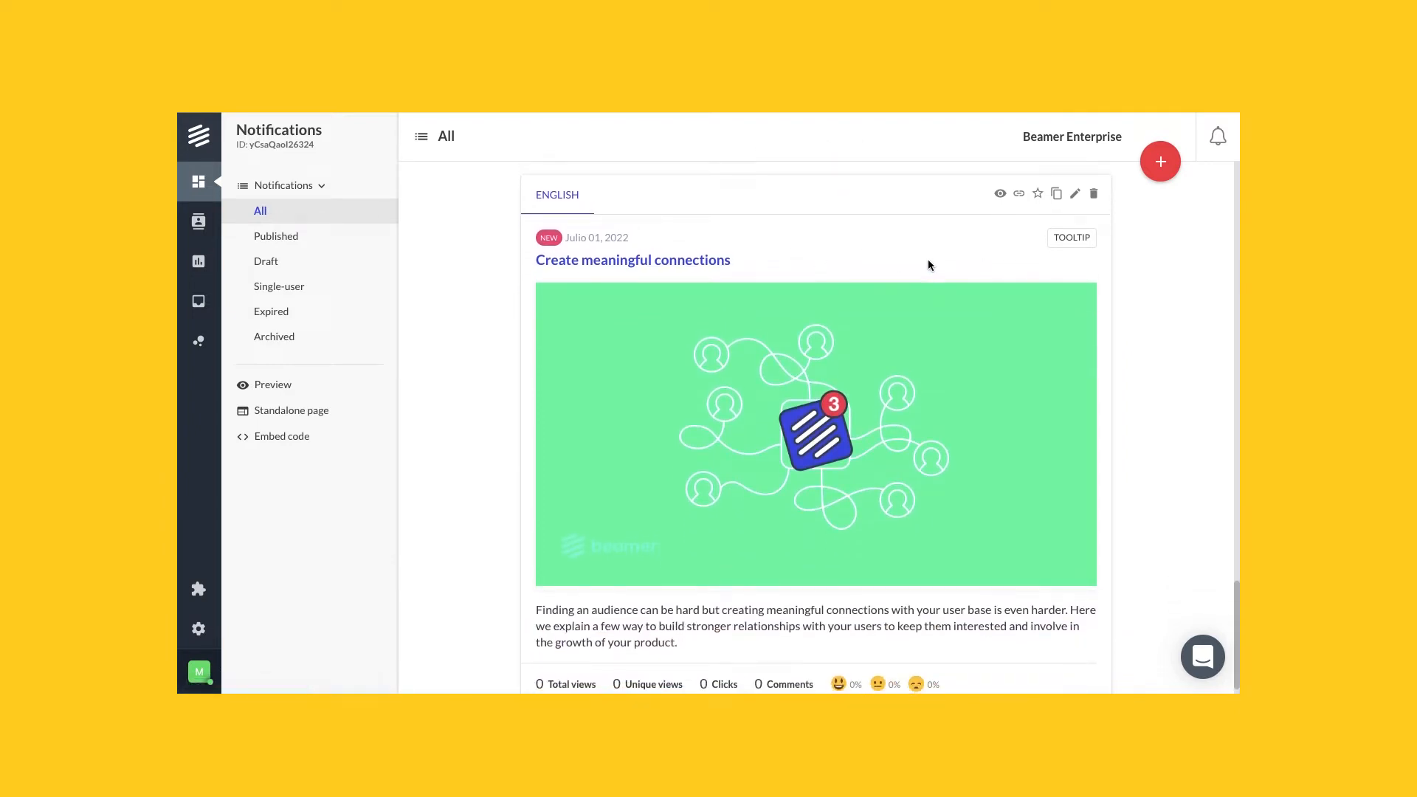
click(1076, 196)
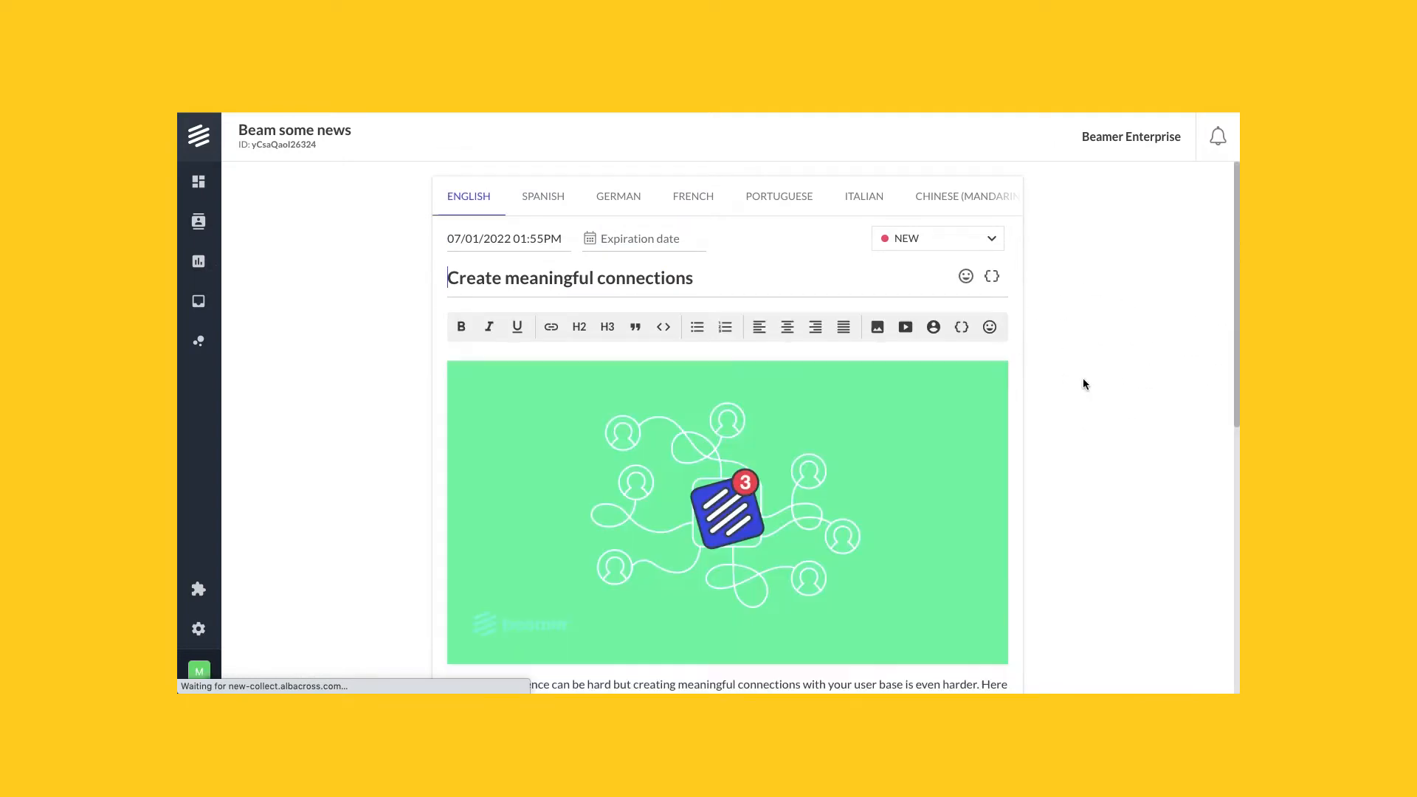
Step: Disable social media sharing for the post, save it and confirm publishing
scroll(1127, 410, down, 10)
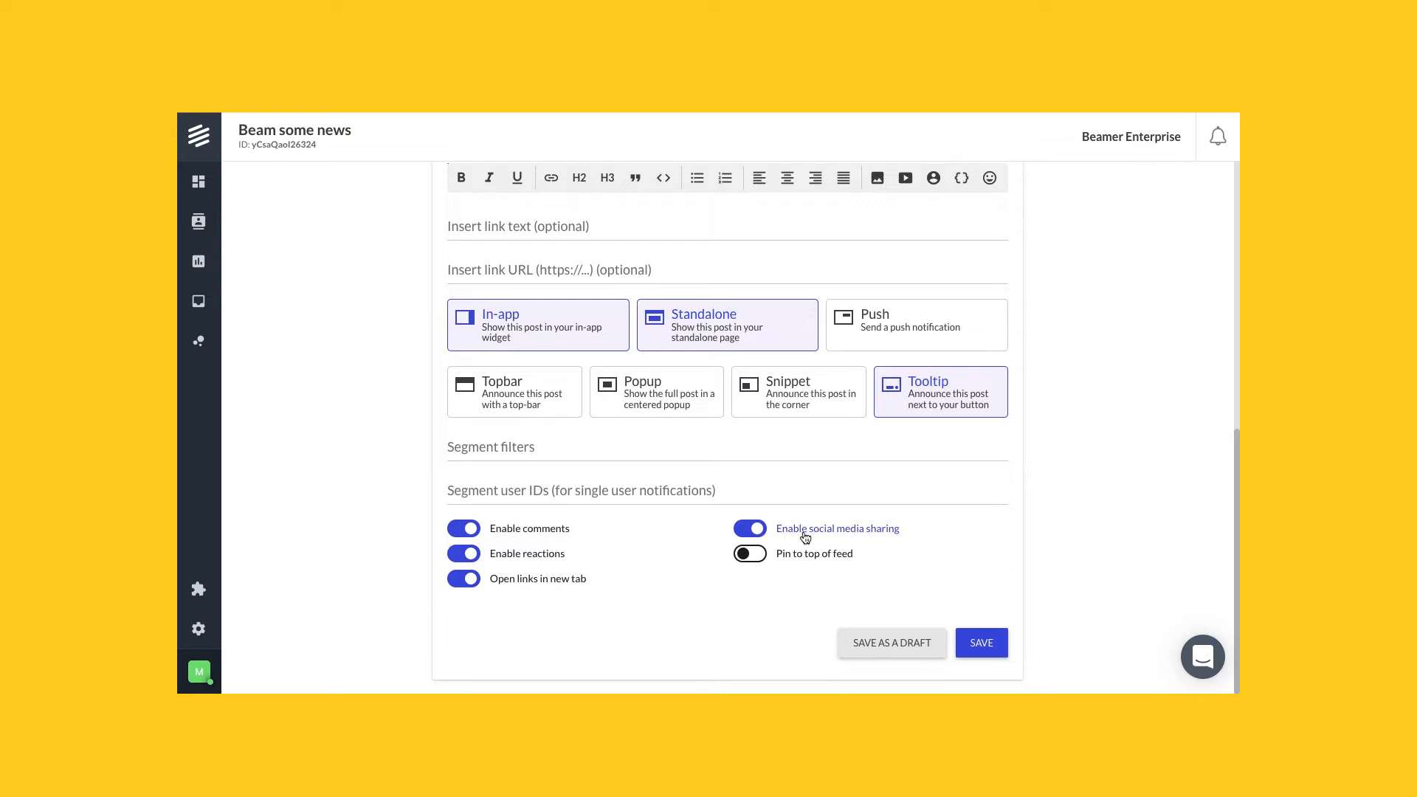
click(752, 533)
click(993, 644)
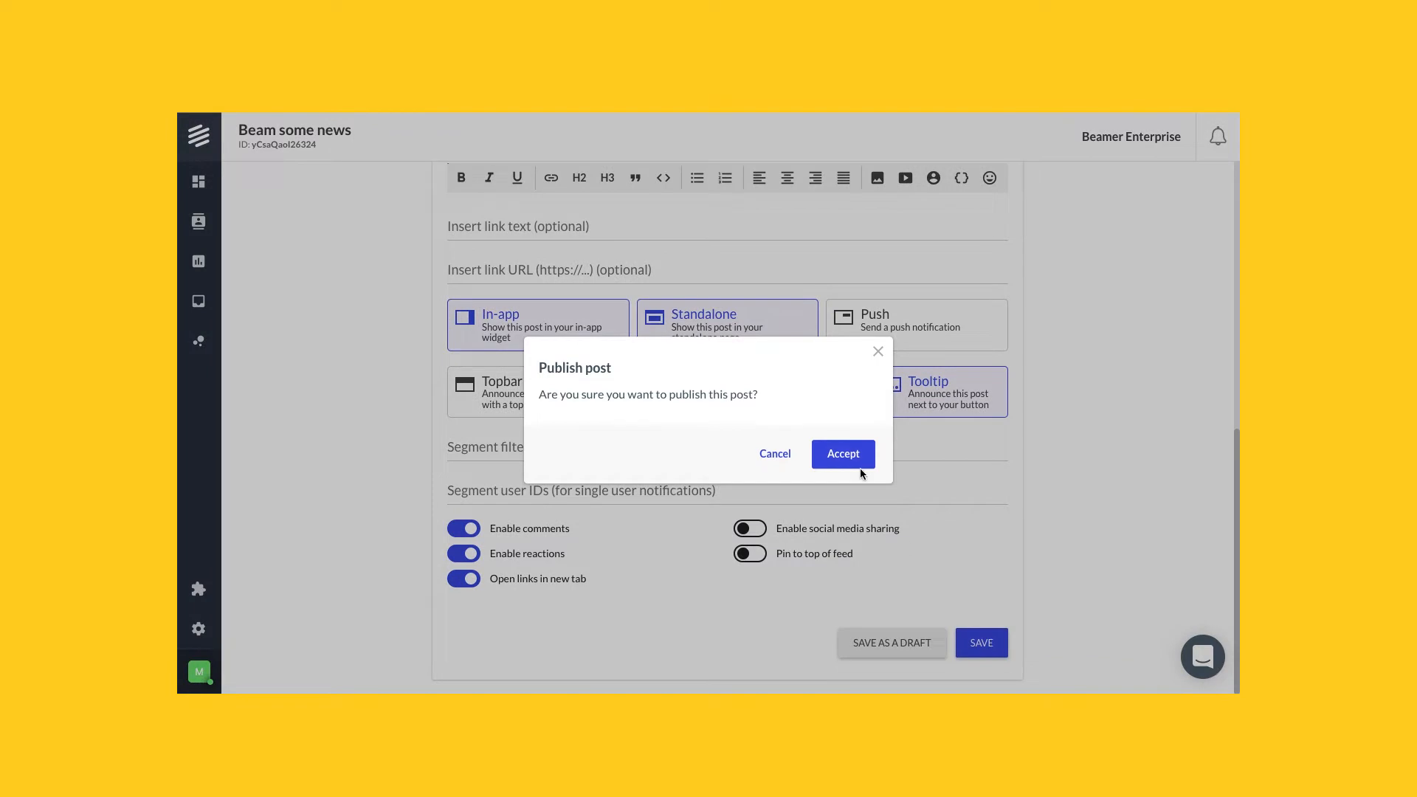
click(843, 454)
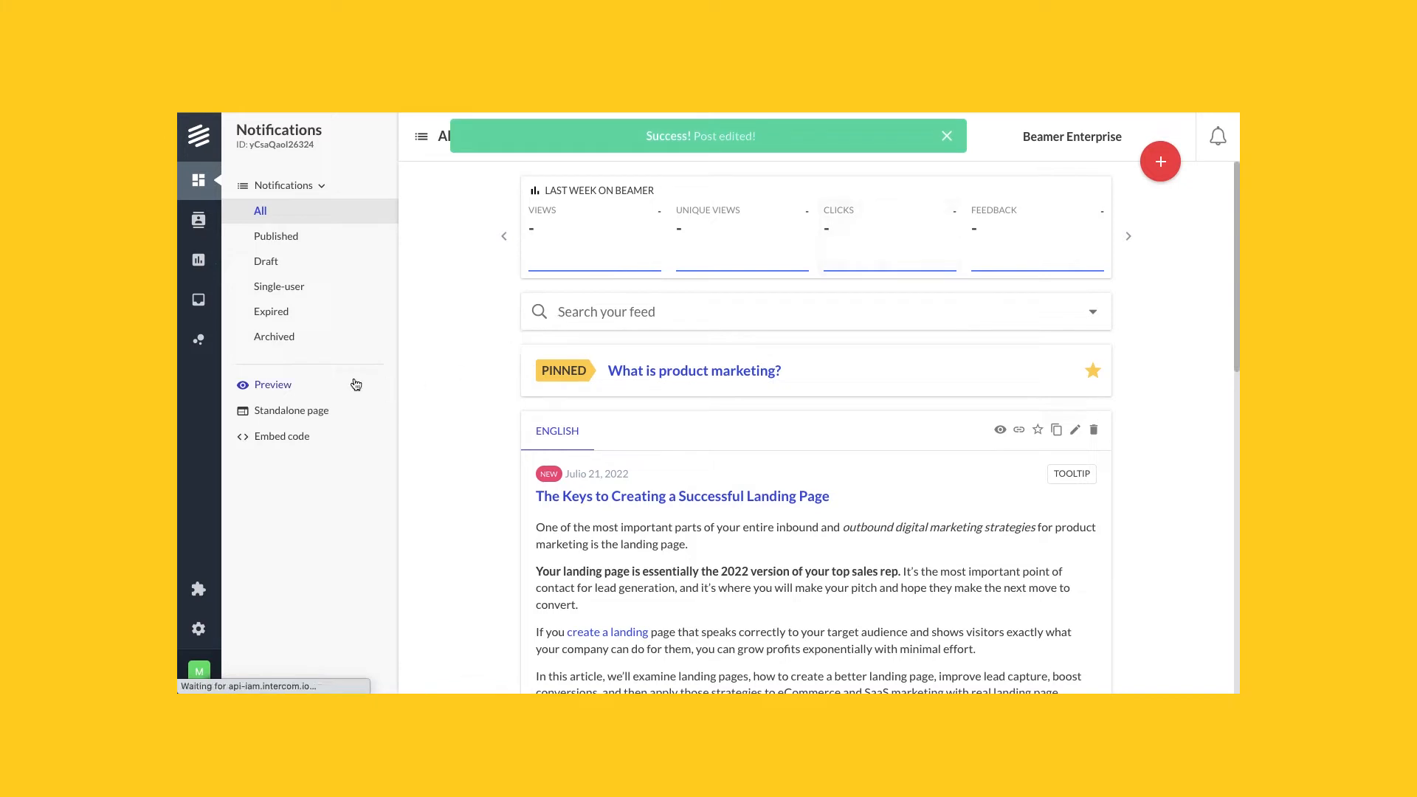
Step: Preview the English feed and check the edited "Create meaningful connections" post for its share option
click(303, 388)
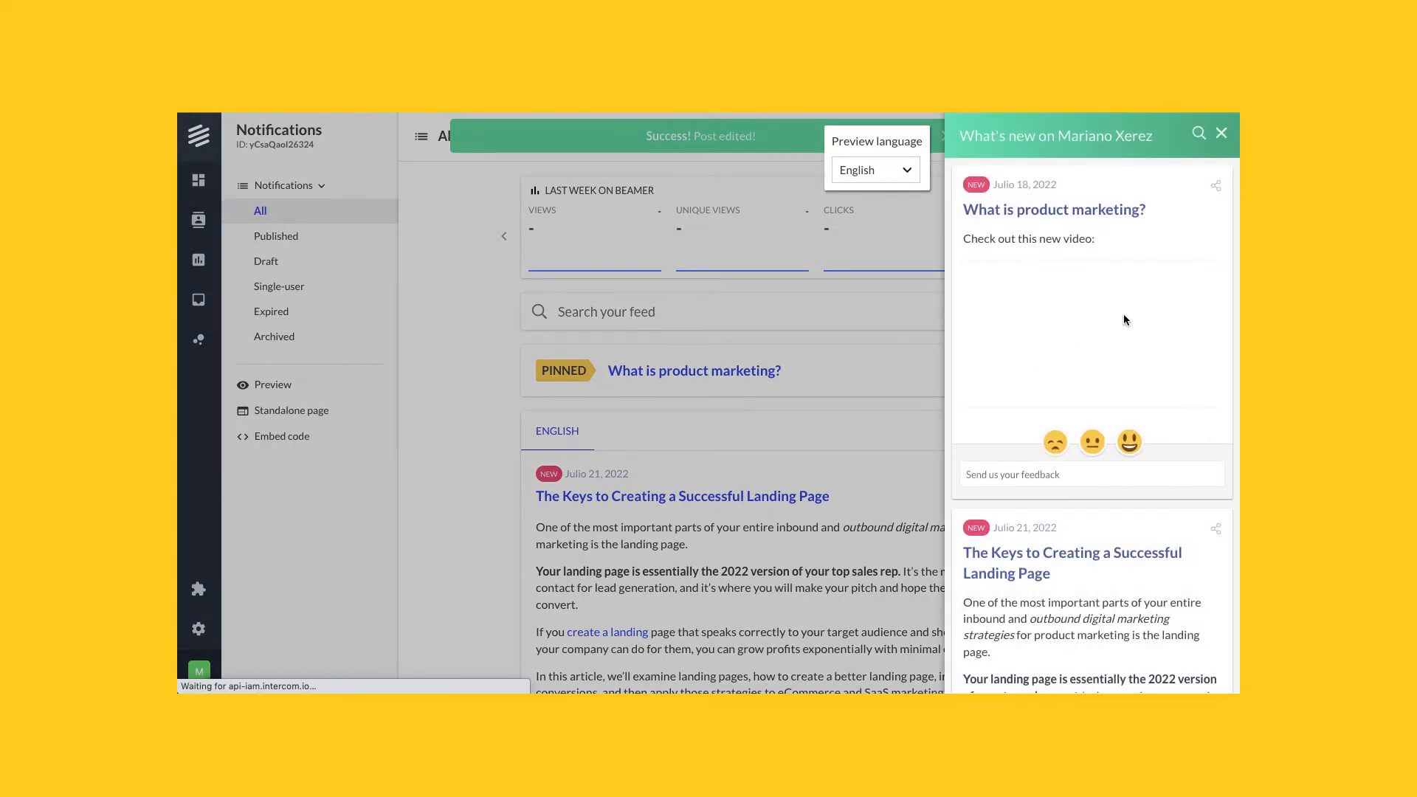
scroll(1196, 273, down, 10)
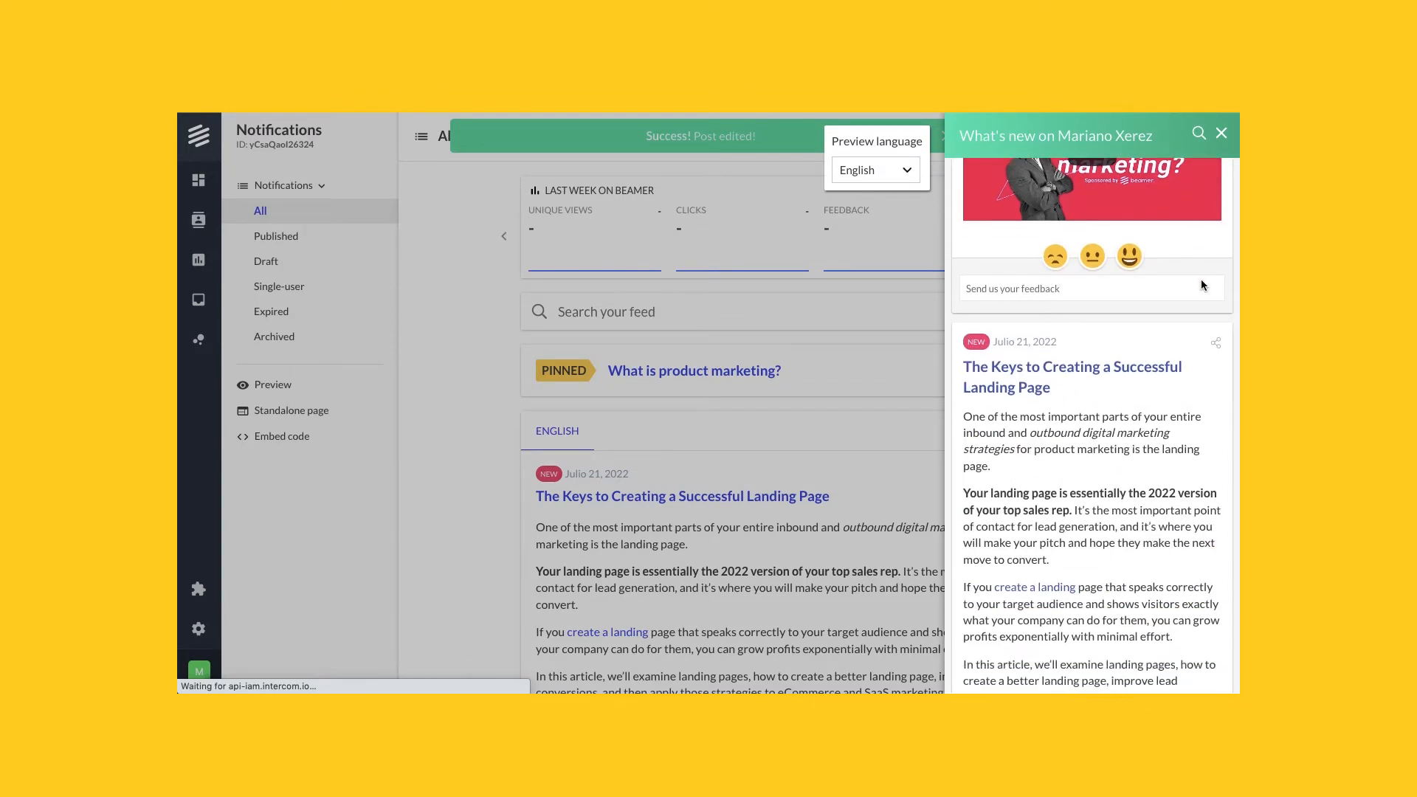
scroll(1215, 344, down, 12)
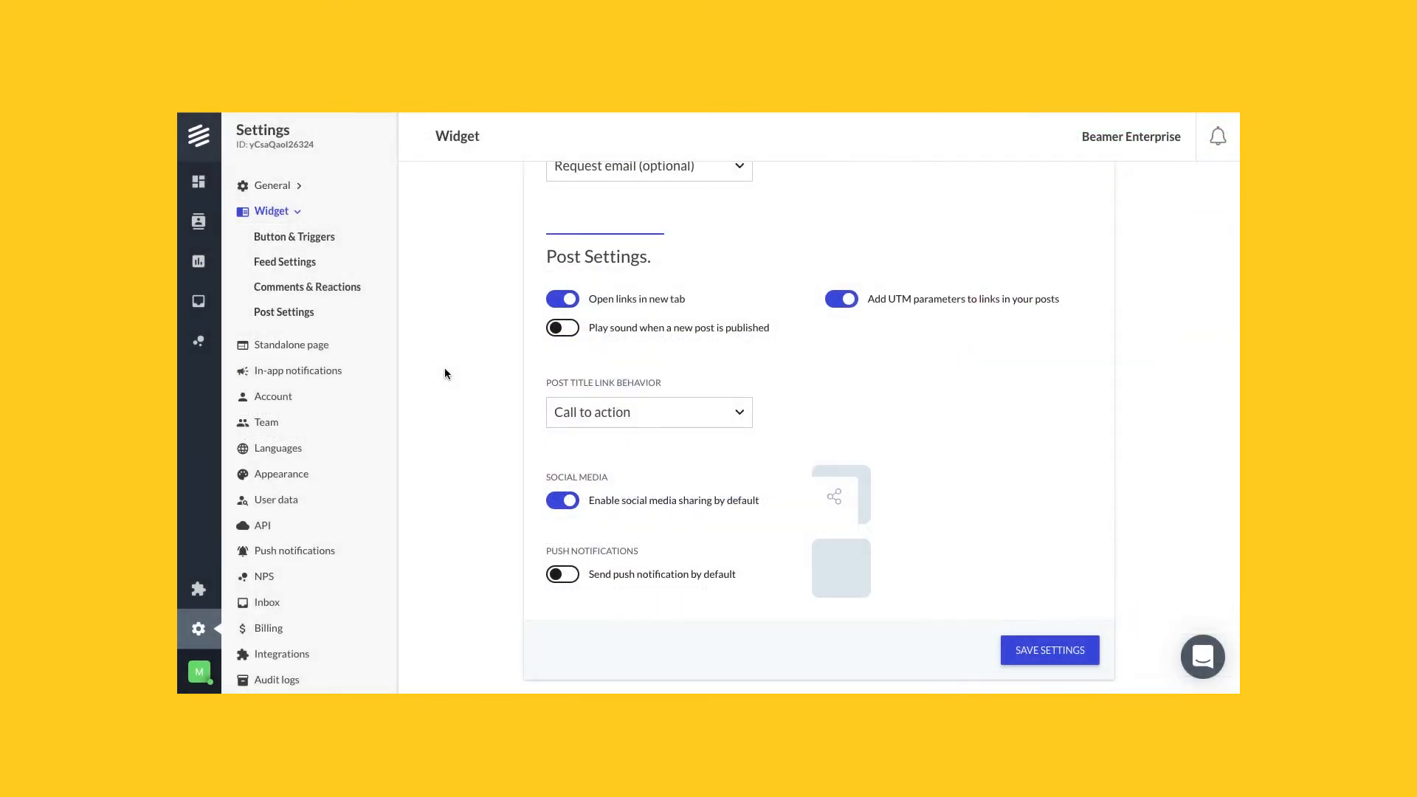
Step: Disable social media sharing by default in the widget's post settings and save the settings
scroll(444, 357, up, 15)
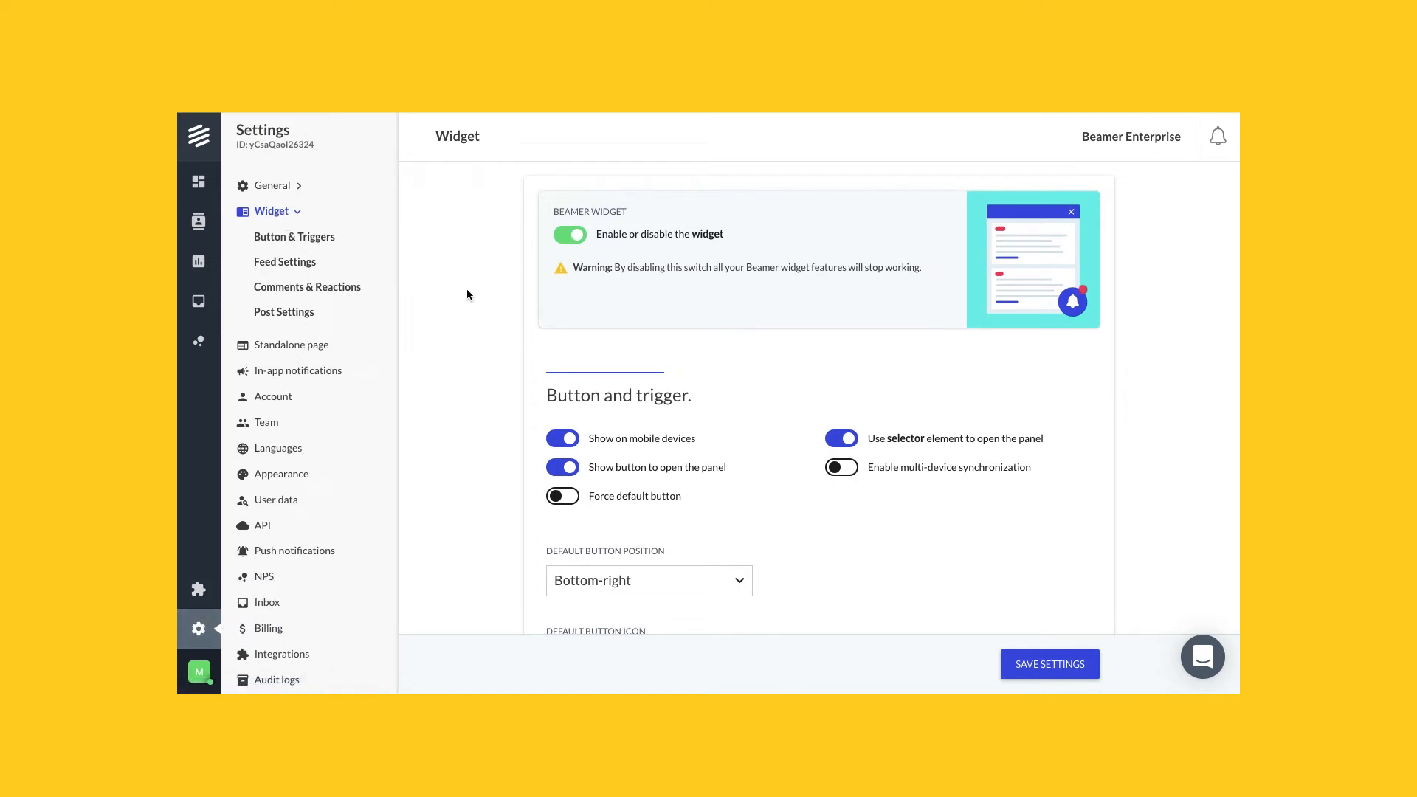
scroll(466, 292, down, 15)
scroll(466, 294, down, 8)
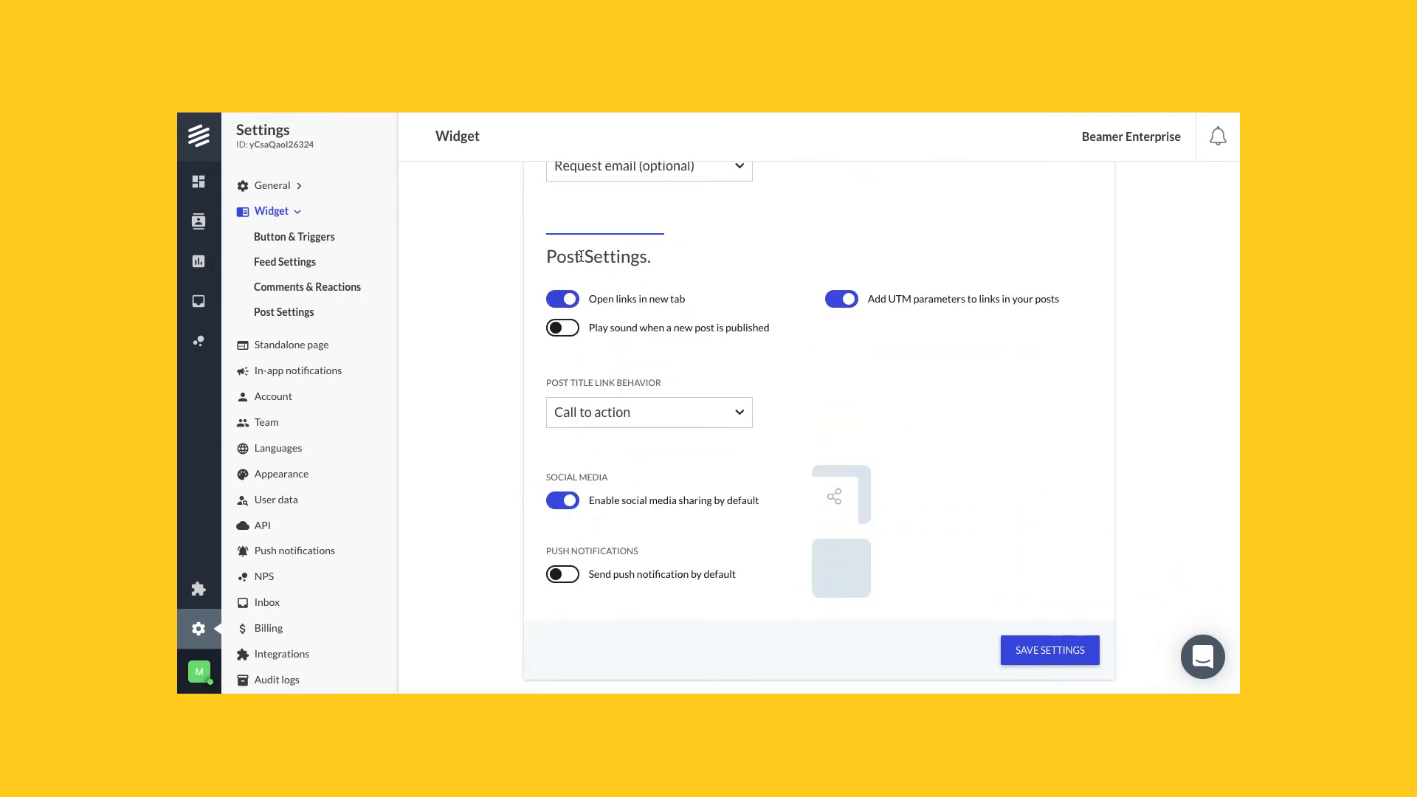
mouse_move(653, 509)
click(565, 502)
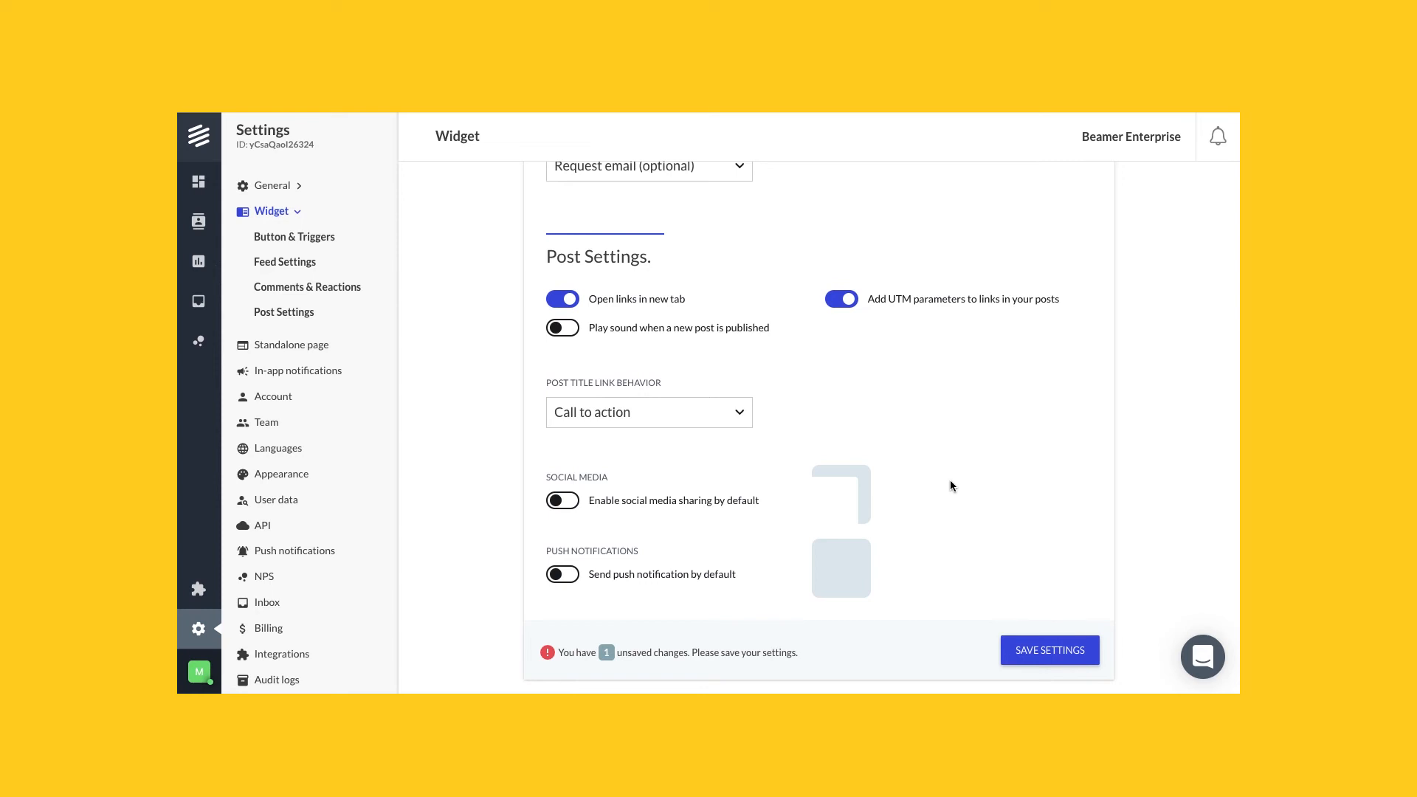
mouse_move(709, 513)
click(1047, 653)
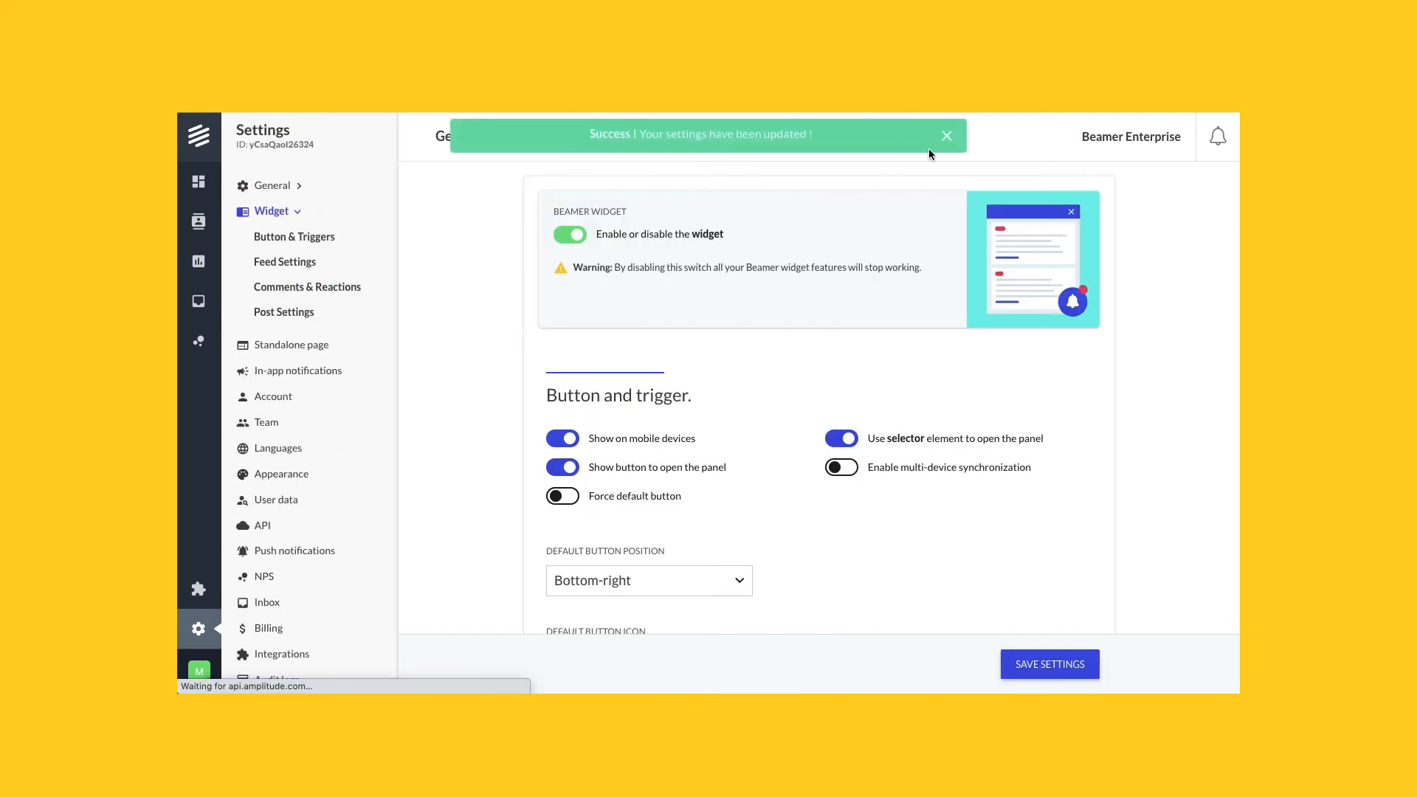
Step: Start a new post from the notifications feed and check its social media sharing option
click(198, 182)
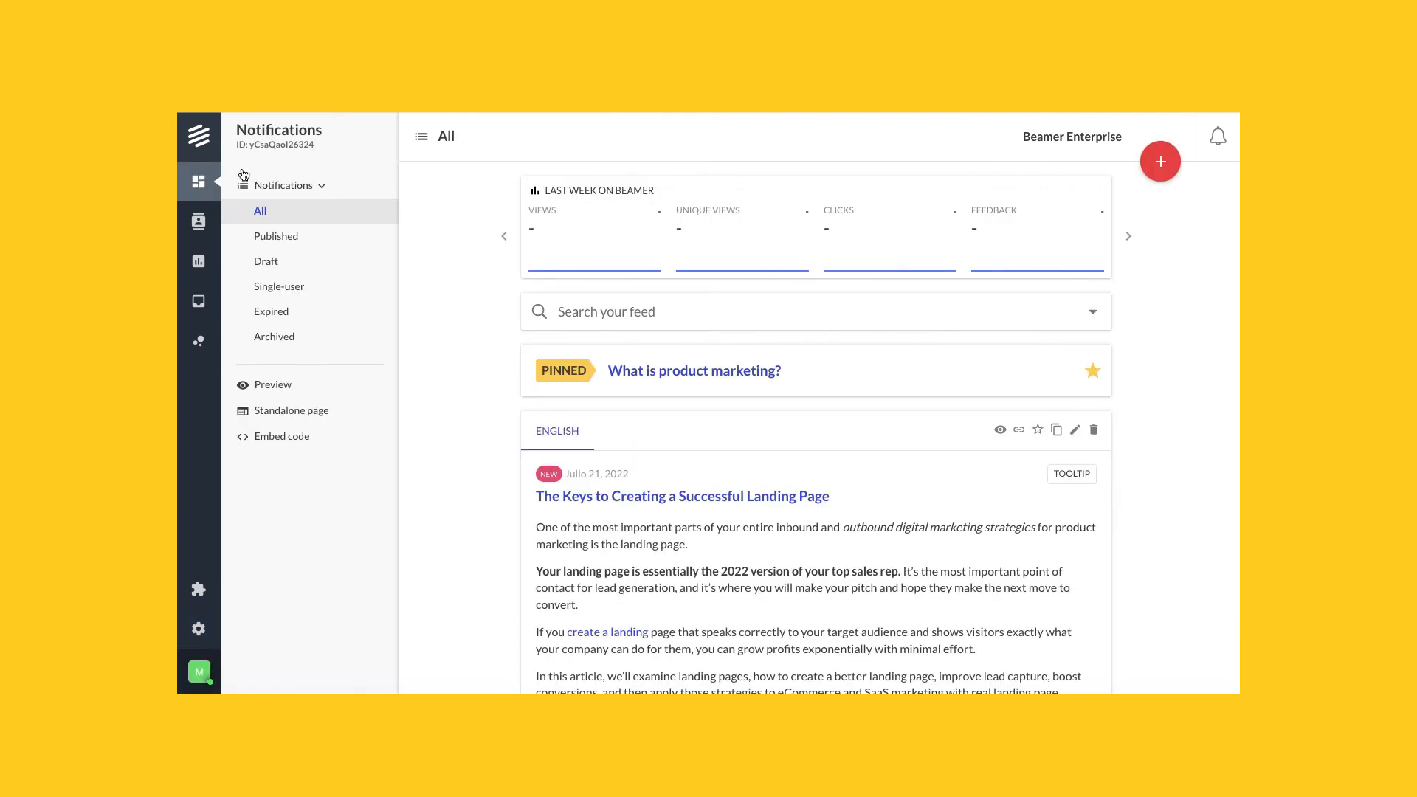
click(1162, 165)
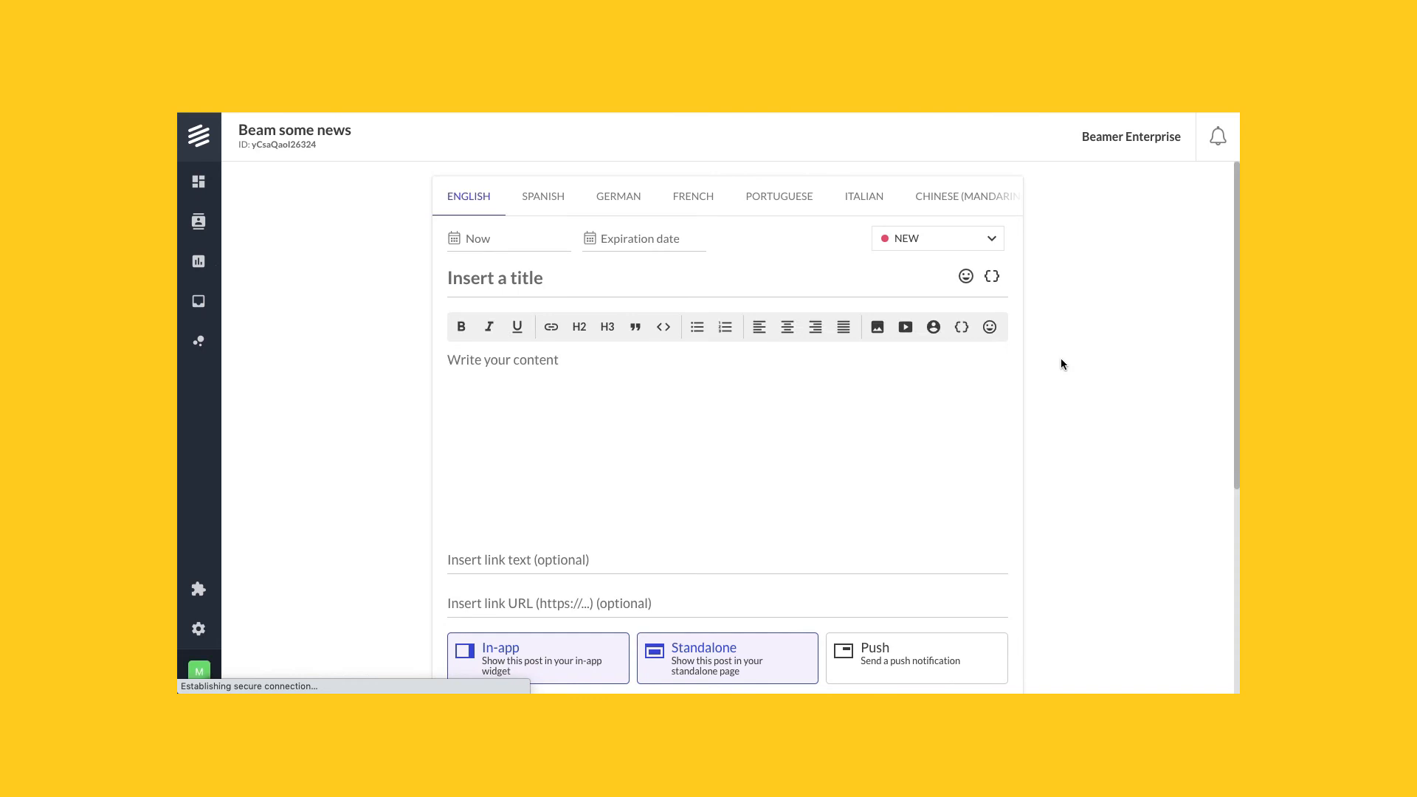
scroll(1061, 357, down, 5)
scroll(1060, 357, down, 1)
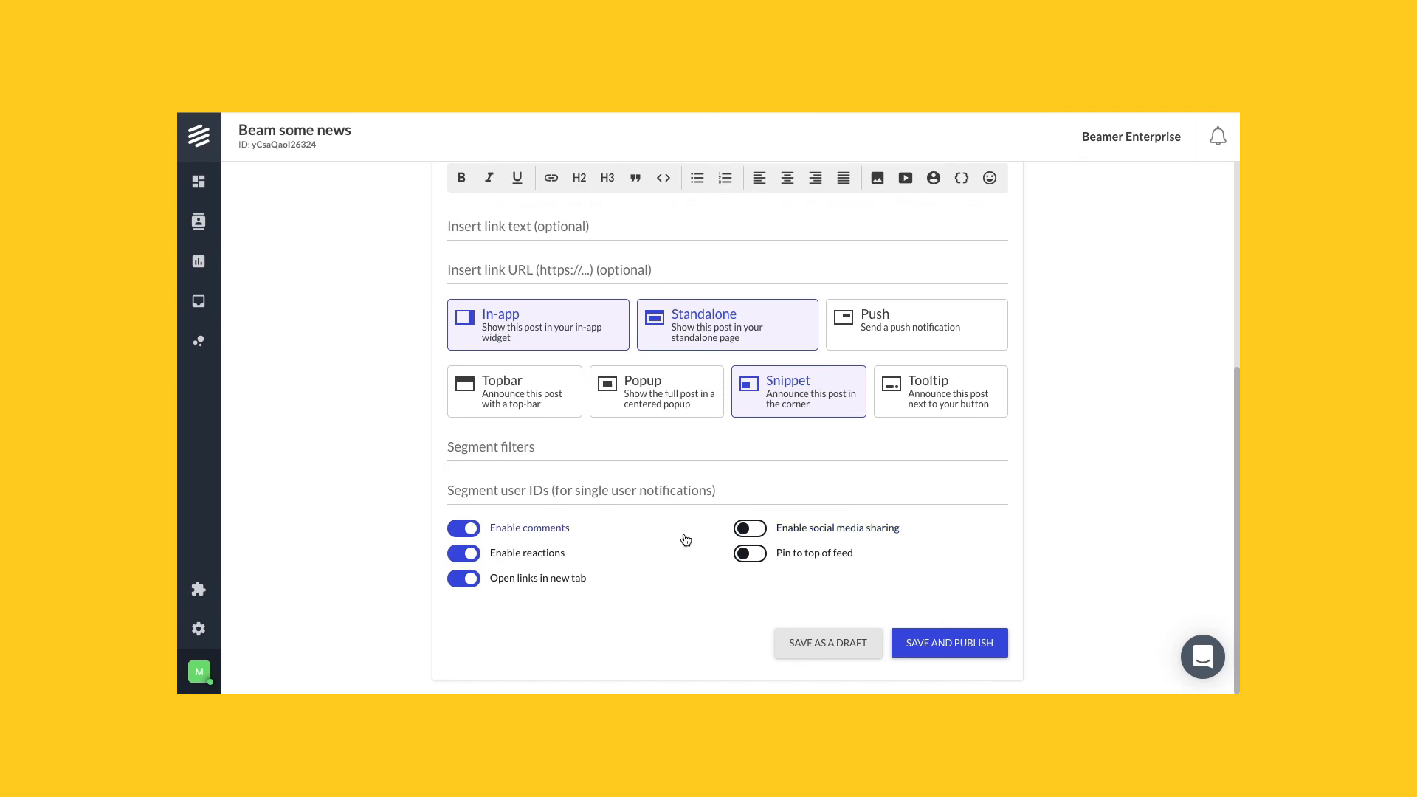
Step: Enable social media sharing for the new, still empty post
scroll(687, 538, up, 5)
scroll(867, 413, down, 5)
click(751, 528)
scroll(1057, 470, up, 1)
scroll(1057, 476, down, 5)
scroll(1057, 475, up, 5)
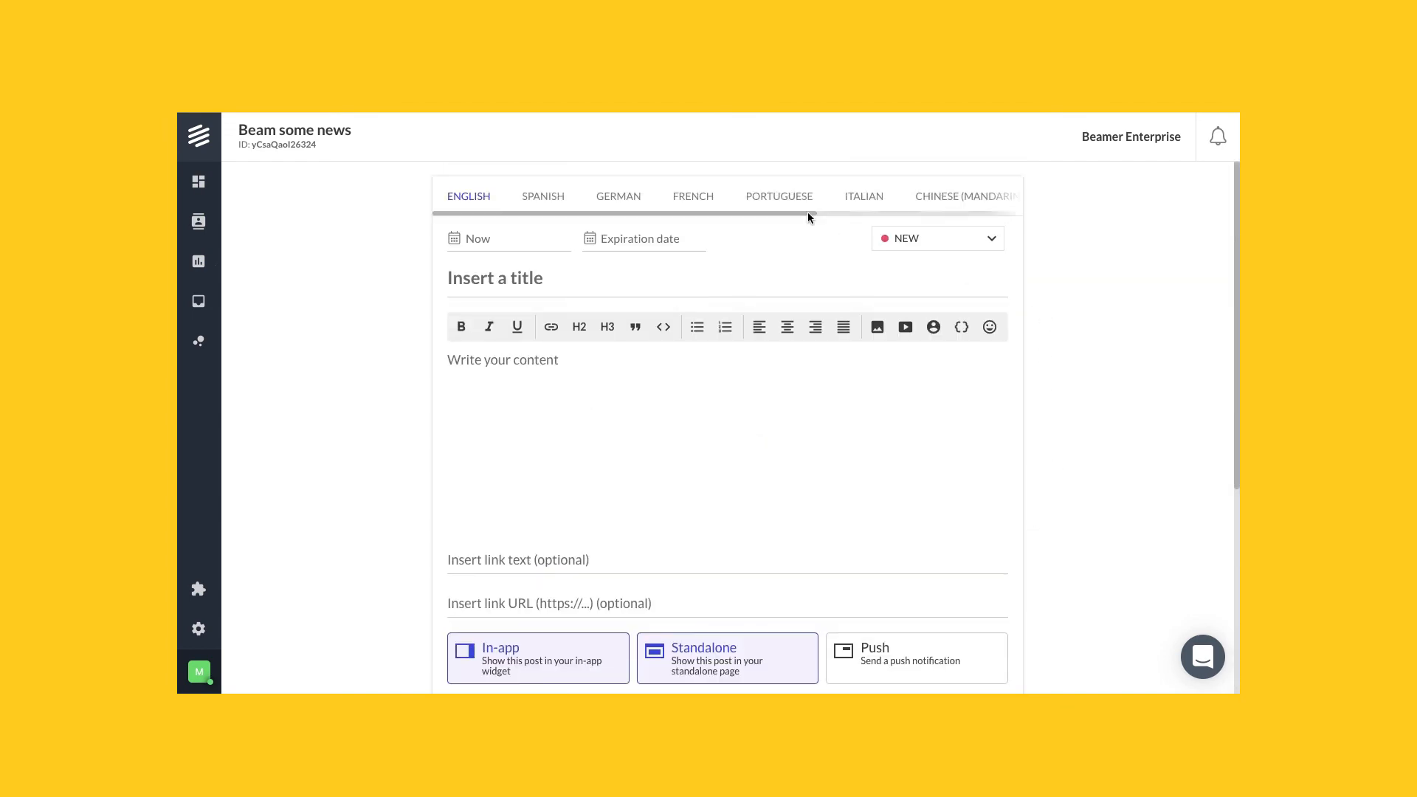